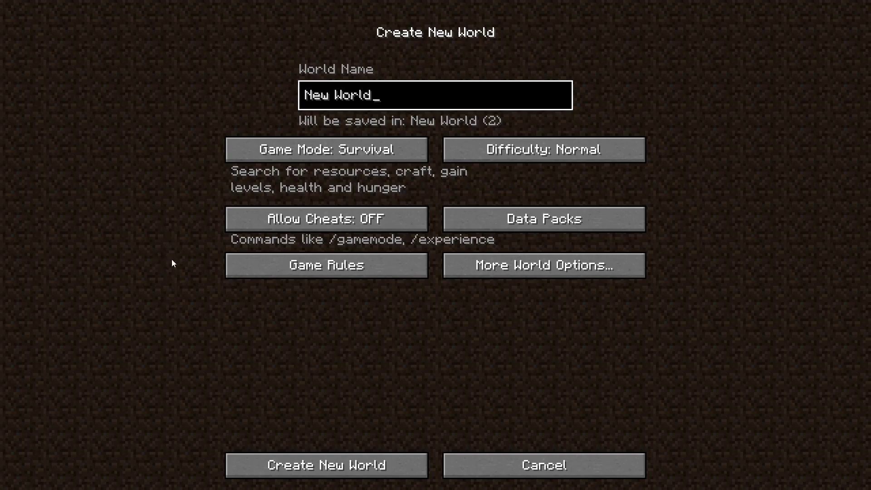
Set the new world's type to Superflat and open the preset selection for its layer customization
{"action": "left_click", "coordinate": [494, 270]}
{"action": "left_click", "coordinate": [531, 150]}
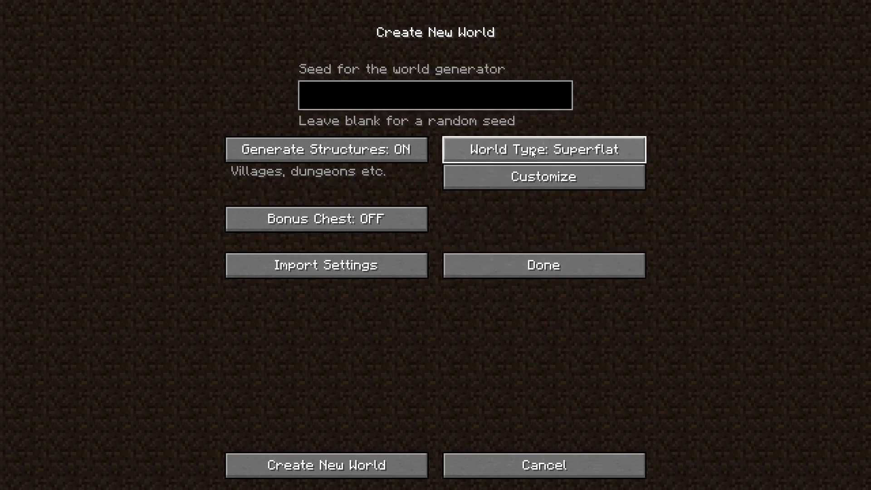
{"action": "left_click", "coordinate": [508, 188]}
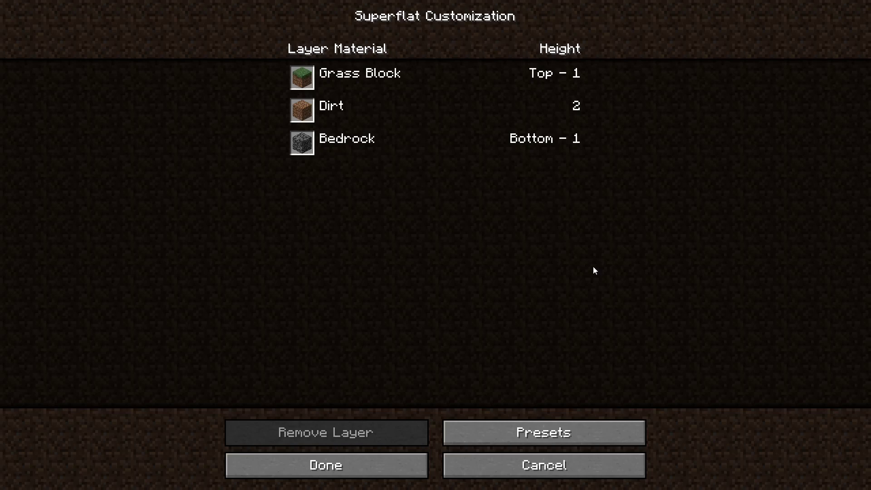
{"action": "left_click", "coordinate": [529, 434]}
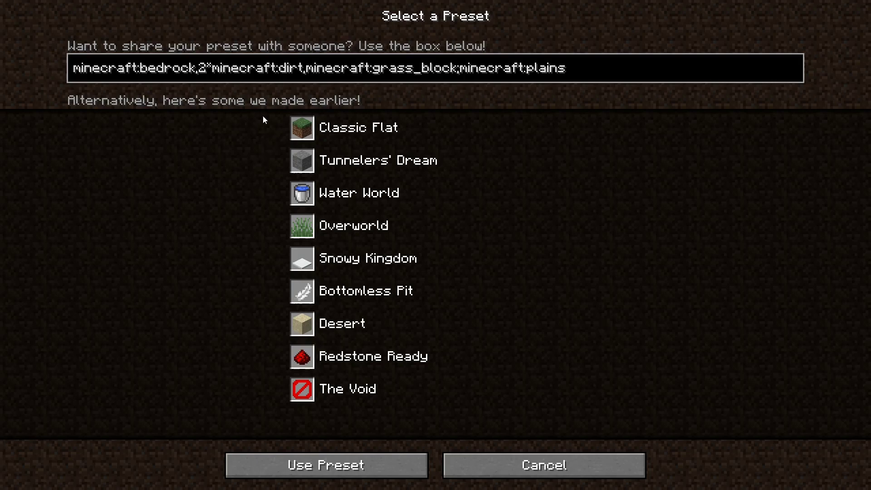
Compare the preset codes of Classic Flat, Tunnelers' Dream, Water World, Overworld, Snowy Kingdom and Bottomless Pit, ending on Classic Flat
{"action": "left_click", "coordinate": [308, 129]}
{"action": "left_click", "coordinate": [307, 162]}
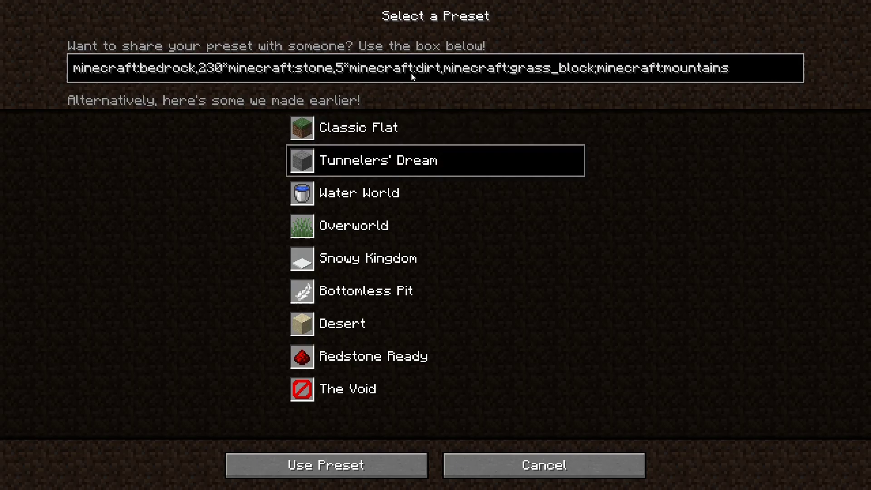
{"action": "left_click", "coordinate": [347, 194]}
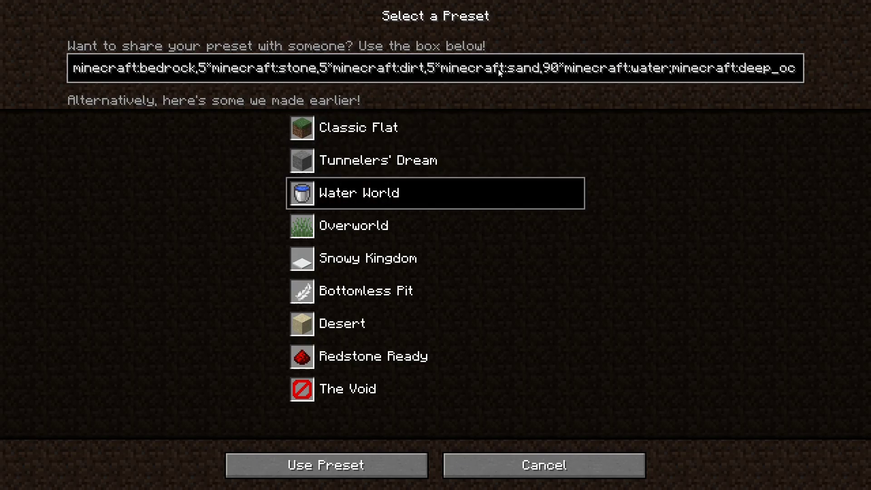
{"action": "left_click", "coordinate": [311, 230]}
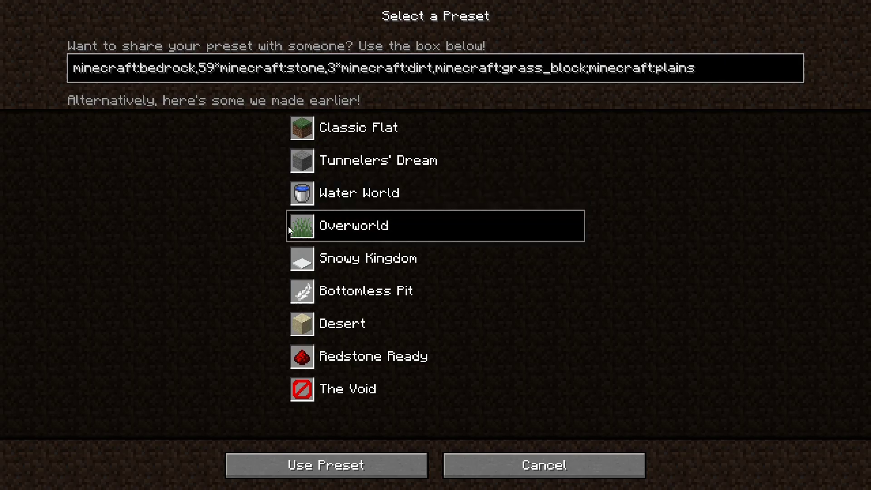
{"action": "left_click", "coordinate": [336, 261]}
{"action": "left_click", "coordinate": [345, 292]}
{"action": "left_click", "coordinate": [386, 134]}
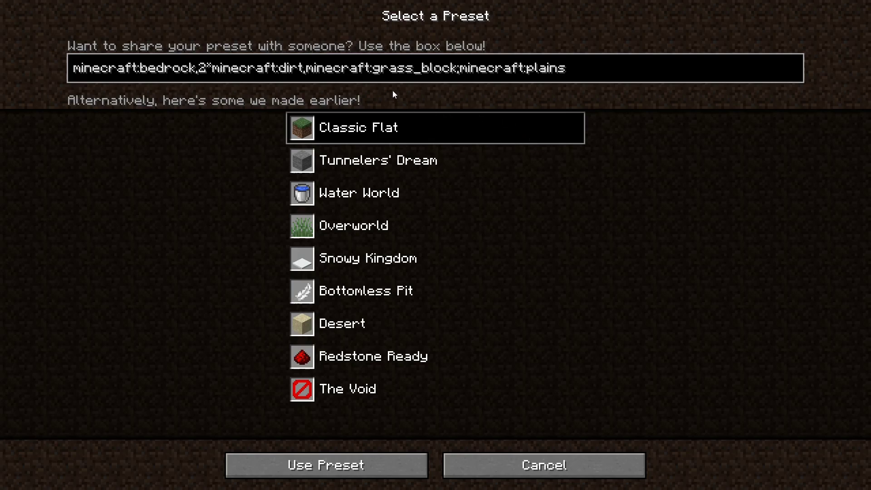
Examine how the Classic Flat preset code specifies its block IDs, layer thicknesses and separators
{"action": "left_click", "coordinate": [104, 82]}
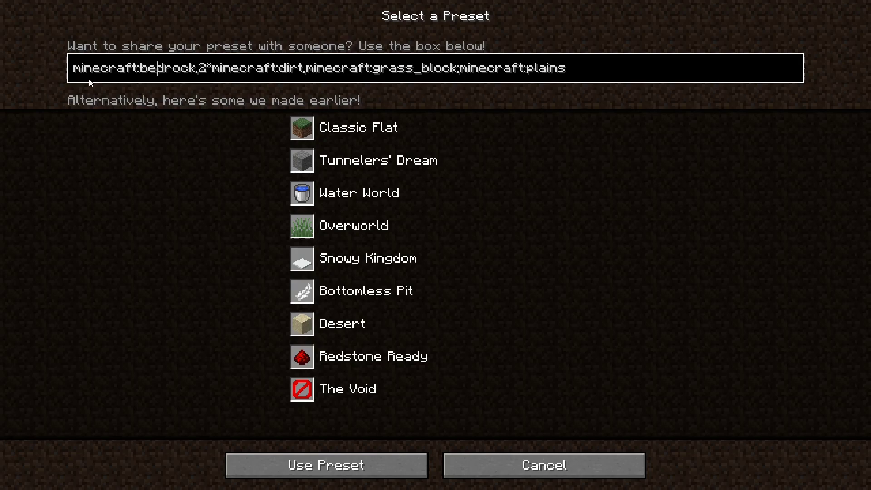
{"action": "left_click", "coordinate": [148, 161]}
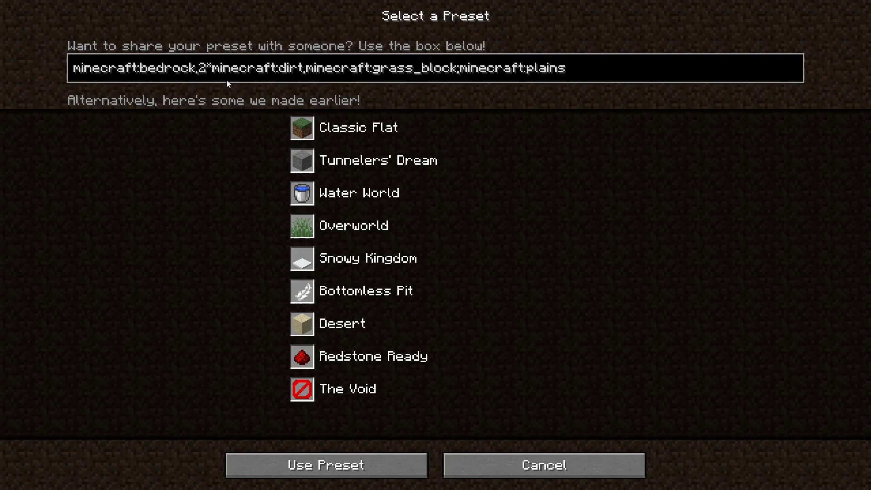
{"action": "left_click", "coordinate": [203, 78]}
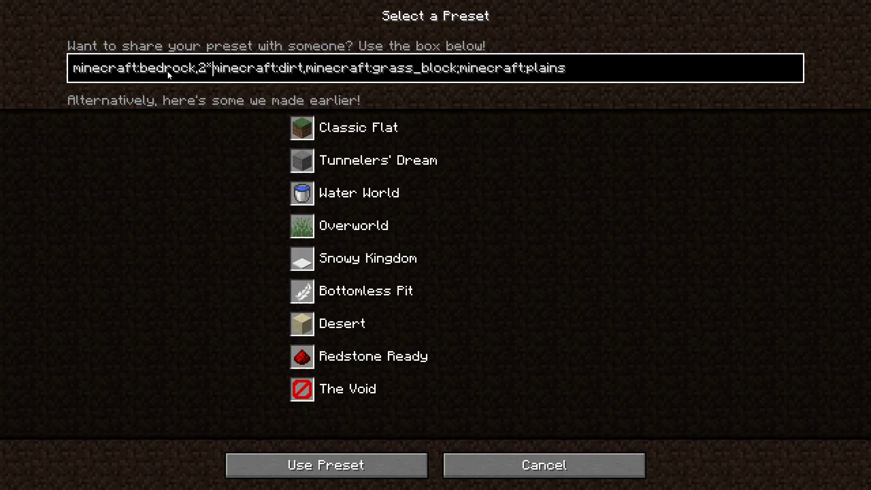
{"action": "left_click", "coordinate": [72, 73]}
{"action": "left_click", "coordinate": [207, 73]}
{"action": "left_click", "coordinate": [207, 75]}
{"action": "left_click", "coordinate": [278, 75]}
Clear the entire Classic Flat preset code
{"action": "key", "text": "BackSpace"}
{"action": "key", "text": "BackSpace"}
{"action": "key", "text": "BackSpace"}
{"action": "key", "text": "BackSpace"}
{"action": "key", "text": "BackSpace"}
{"action": "key", "text": "BackSpace"}
{"action": "key", "text": "BackSpace"}
{"action": "key", "text": "BackSpace"}
{"action": "key", "text": "BackSpace"}
{"action": "key", "text": "BackSpace"}
{"action": "key", "text": "BackSpace"}
{"action": "key", "text": "BackSpace"}
{"action": "key", "text": "BackSpace"}
{"action": "key", "text": "BackSpace"}
{"action": "key", "text": "BackSpace"}
{"action": "key", "text": "BackSpace"}
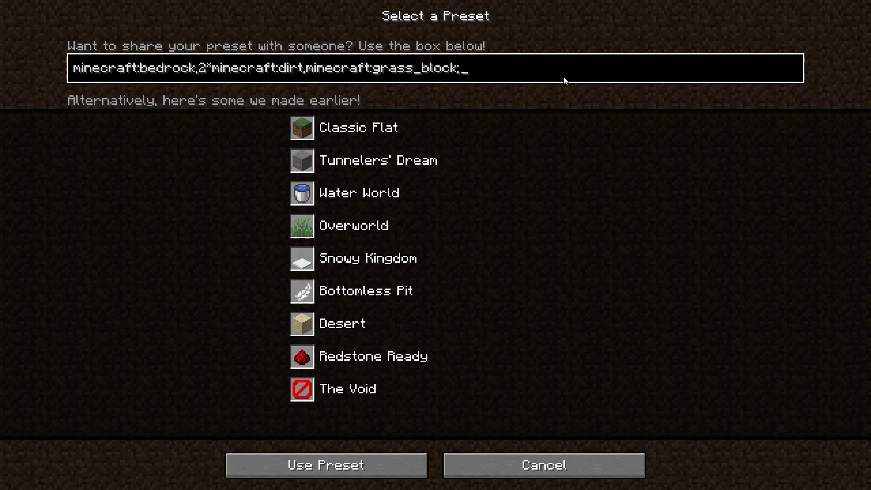
{"action": "key", "text": "BackSpace"}
{"action": "key", "text": "BackSpace"}
{"action": "key", "text": "BackSpace"}
{"action": "key", "text": "BackSpace"}
{"action": "key", "text": "BackSpace"}
{"action": "key", "text": "BackSpace"}
{"action": "key", "text": "BackSpace"}
{"action": "key", "text": "BackSpace"}
{"action": "key", "text": "BackSpace"}
{"action": "key", "text": "BackSpace"}
{"action": "key", "text": "BackSpace"}
{"action": "key", "text": "BackSpace"}
{"action": "key", "text": "BackSpace"}
{"action": "key", "text": "BackSpace"}
{"action": "key", "text": "BackSpace"}
{"action": "key", "text": "BackSpace"}
{"action": "key", "text": "BackSpace"}
{"action": "key", "text": "BackSpace"}
{"action": "key", "text": "BackSpace"}
{"action": "key", "text": "BackSpace"}
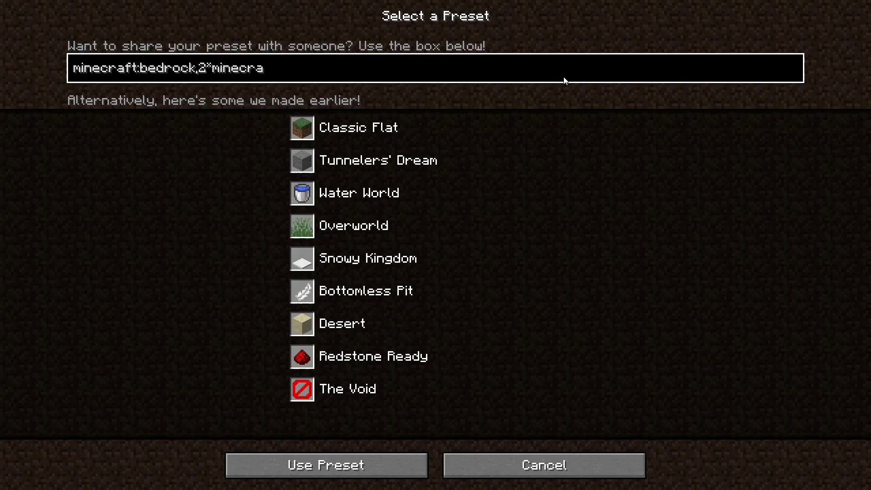
{"action": "key", "text": "BackSpace"}
{"action": "key", "text": "BackSpace"}
{"action": "key", "text": "BackSpace"}
{"action": "key", "text": "BackSpace"}
{"action": "key", "text": "BackSpace"}
{"action": "key", "text": "BackSpace"}
{"action": "key", "text": "BackSpace"}
{"action": "key", "text": "BackSpace"}
{"action": "key", "text": "BackSpace"}
{"action": "key", "text": "BackSpace"}
{"action": "key", "text": "BackSpace"}
{"action": "key", "text": "BackSpace"}
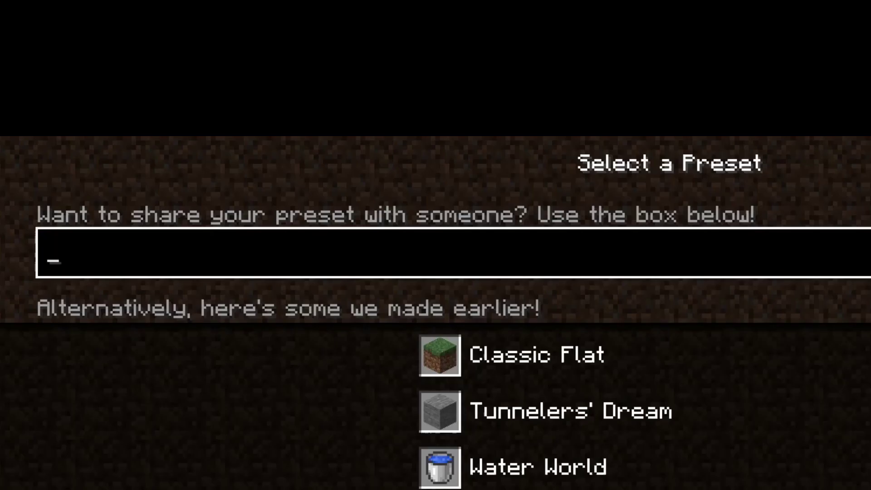
Begin a custom preset code with the bottom layer "2*minecraft:bedrock" followed by a comma separator
{"action": "type", "text": "2*"}
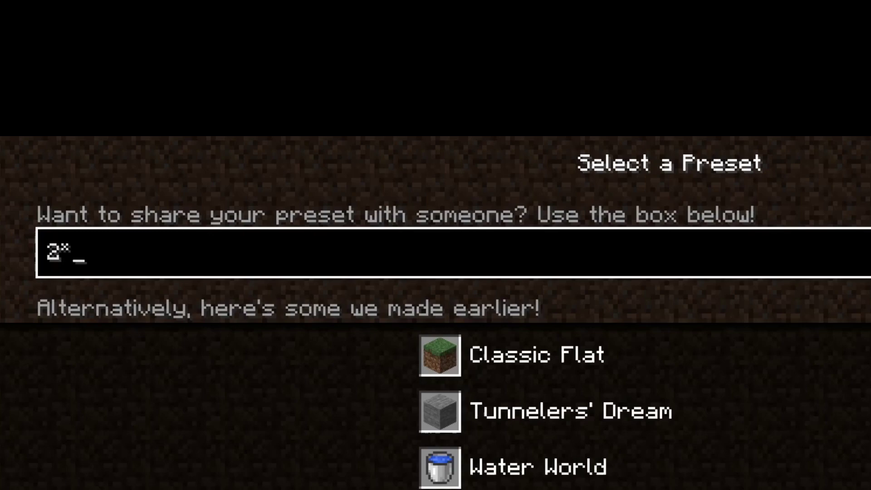
{"action": "type", "text": "minecraft"}
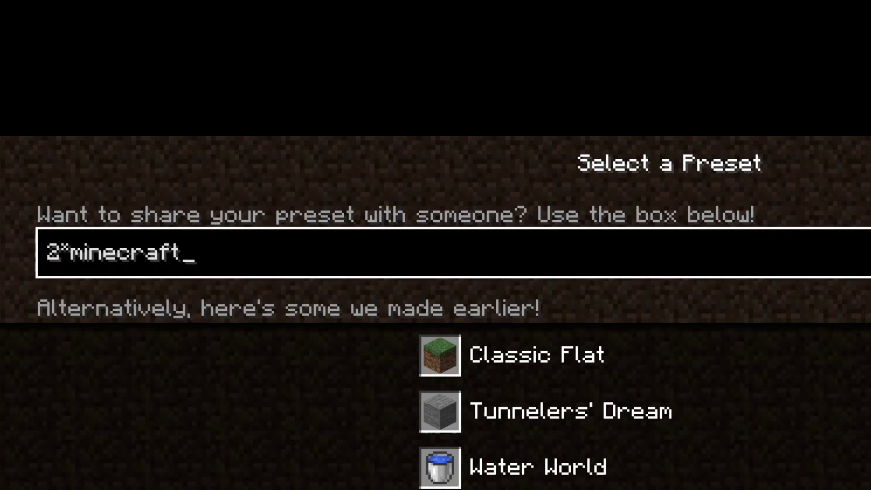
{"action": "type", "text": ":bedrock"}
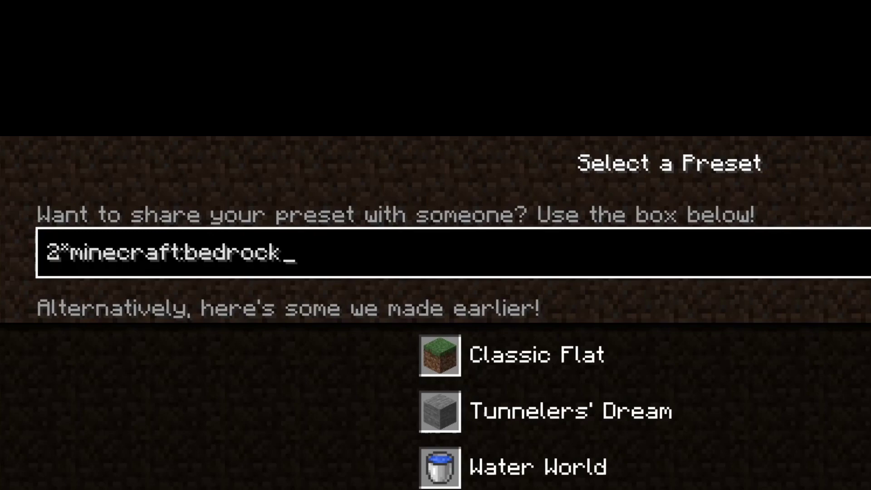
{"action": "type", "text": ","}
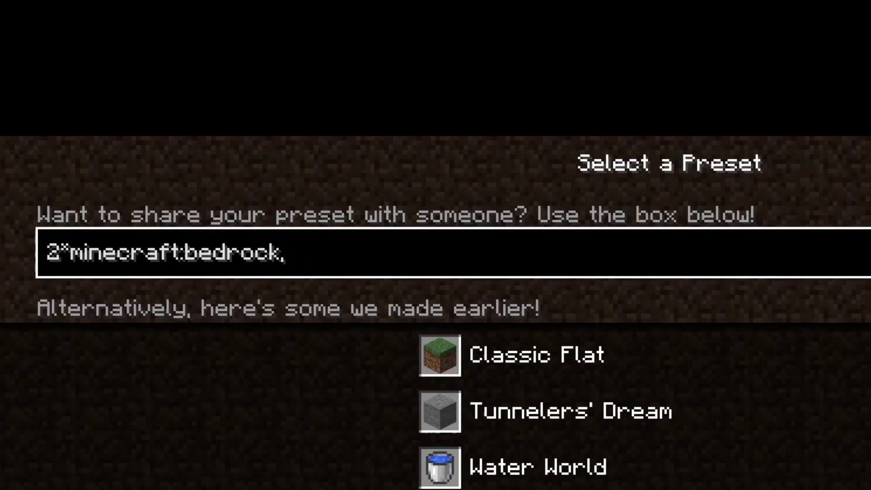
Add the layer "10*minecraft:diamond_block" to the end of the preset code
{"action": "type", "text": "10"}
{"action": "type", "text": "*"}
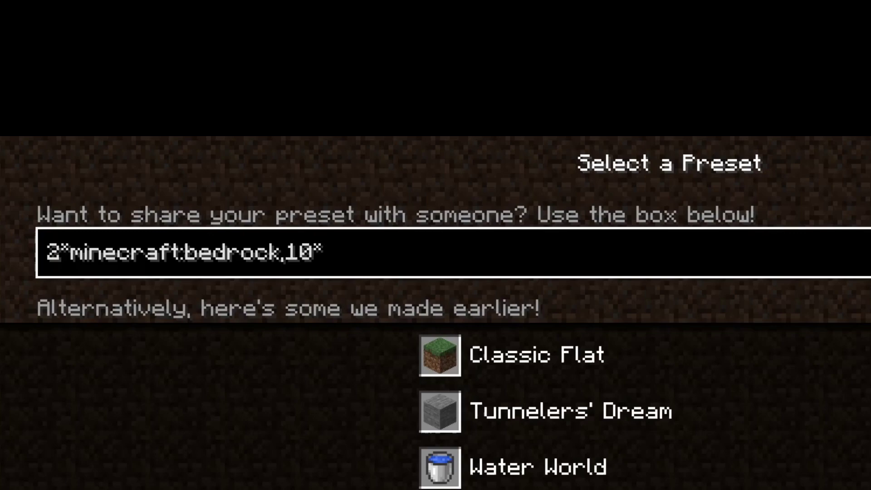
{"action": "type", "text": "minecraft"}
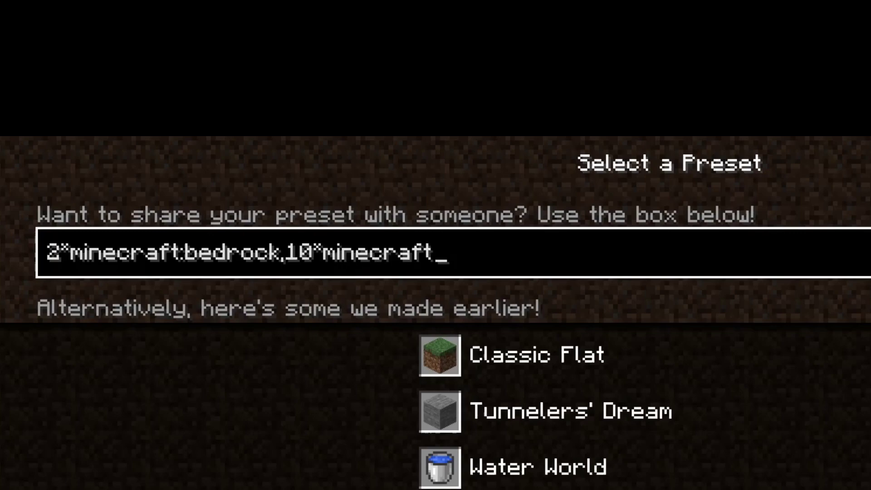
{"action": "type", "text": ":diamond"}
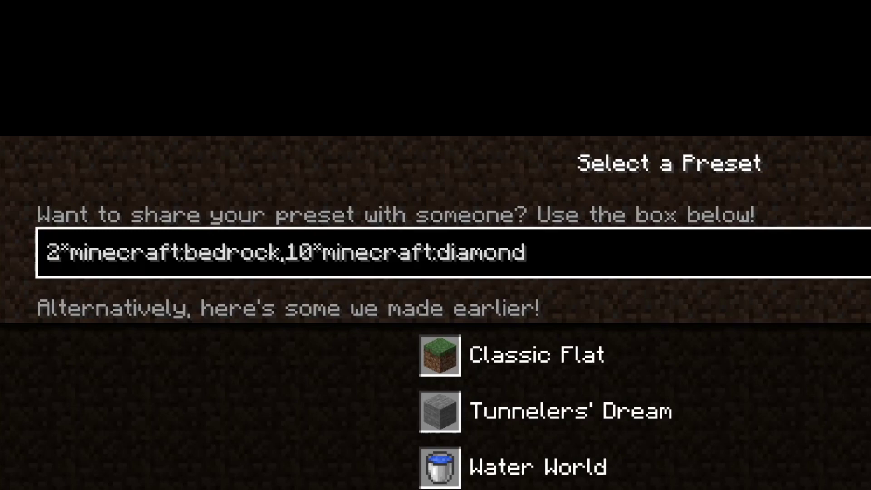
{"action": "type", "text": "_blc"}
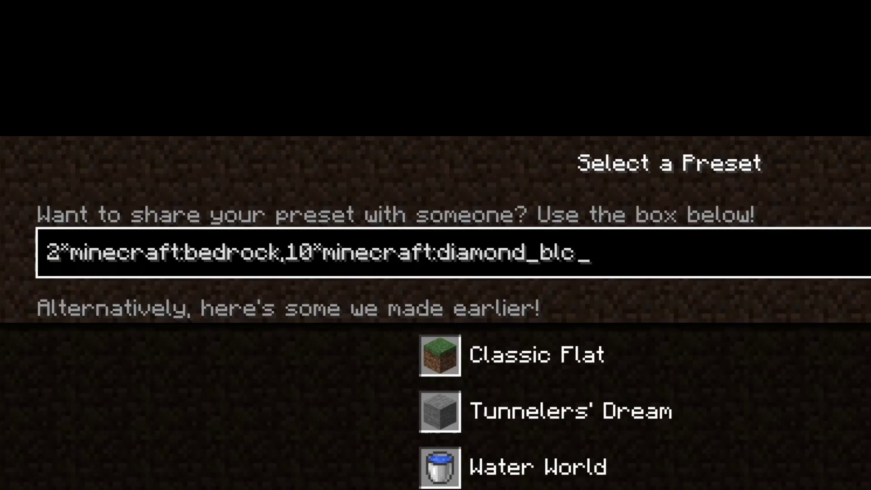
{"action": "key", "text": "BackSpace"}
{"action": "type", "text": "ock"}
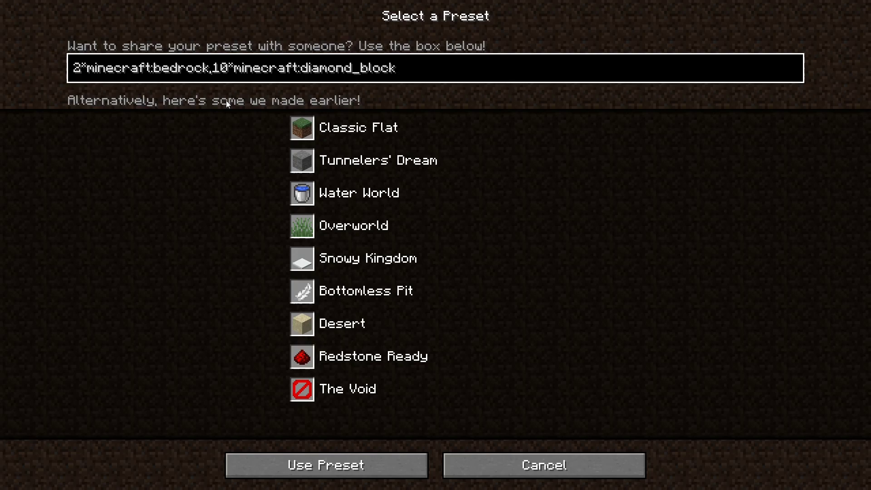
Apply the custom preset to the superflat world and turn off structure generation
{"action": "left_click", "coordinate": [326, 474]}
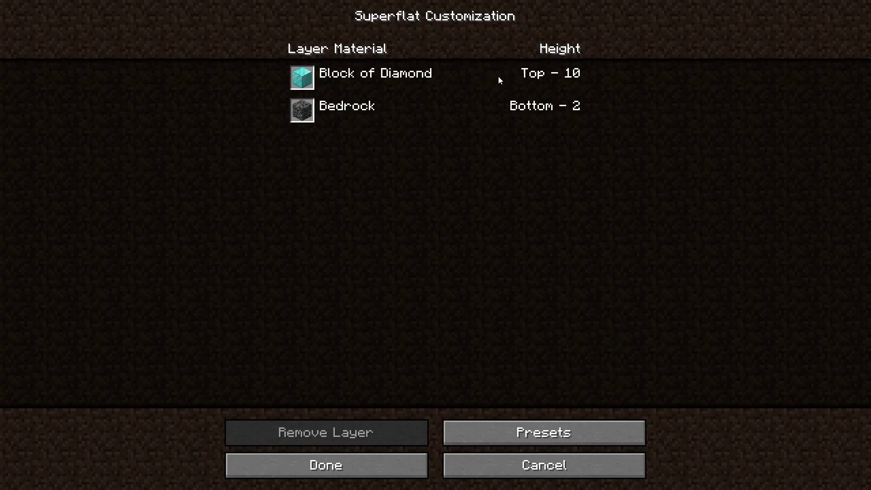
{"action": "left_click", "coordinate": [371, 472]}
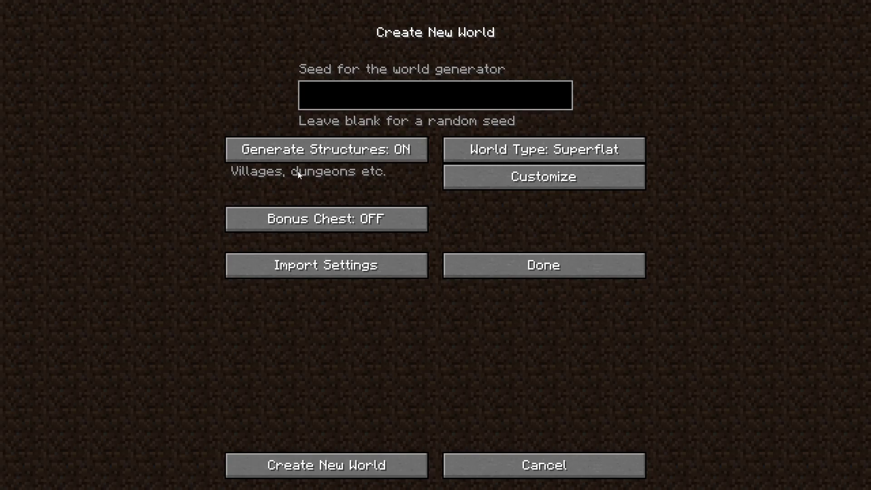
{"action": "left_click", "coordinate": [299, 152]}
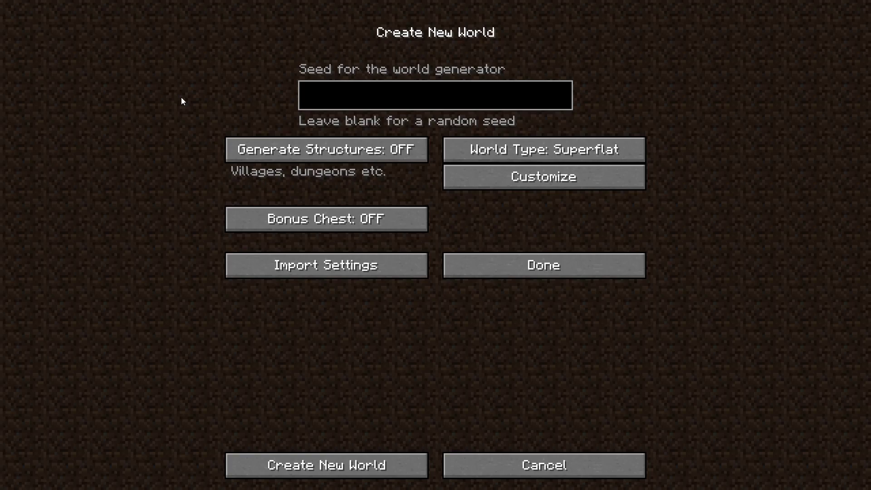
{"action": "left_click", "coordinate": [547, 274]}
Create the world in Creative game mode with Peaceful difficulty
{"action": "left_click", "coordinate": [354, 158]}
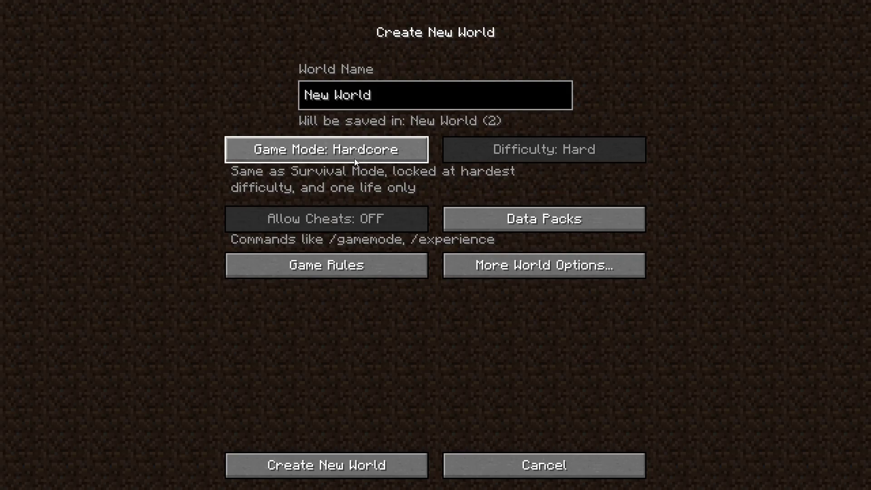
{"action": "left_click", "coordinate": [355, 159]}
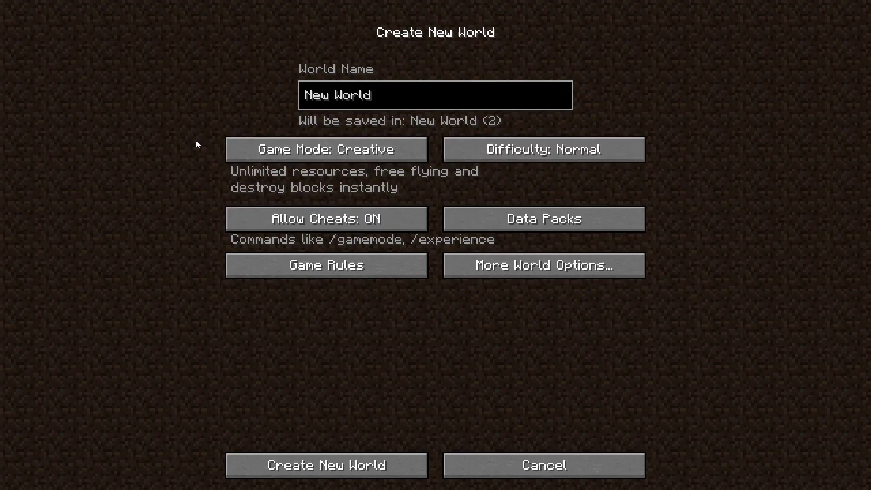
{"action": "left_click", "coordinate": [533, 155]}
{"action": "left_click", "coordinate": [529, 152]}
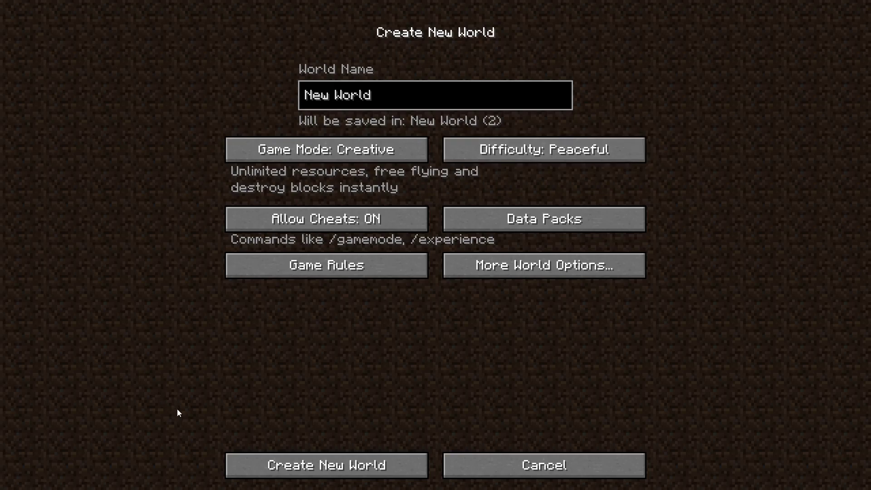
{"action": "left_click", "coordinate": [287, 459]}
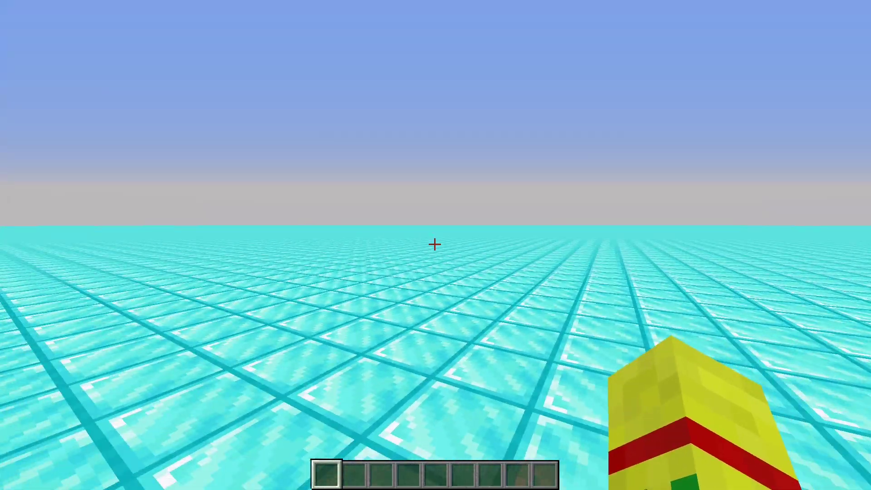
Fly over the generated world to inspect its diamond block surface, and descend to the ground
{"action": "key", "text": "w"}
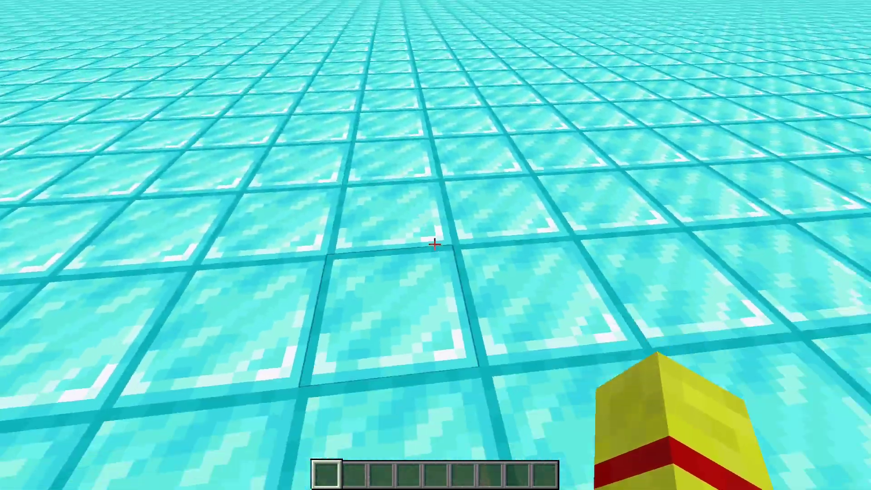
{"action": "key", "text": "space"}
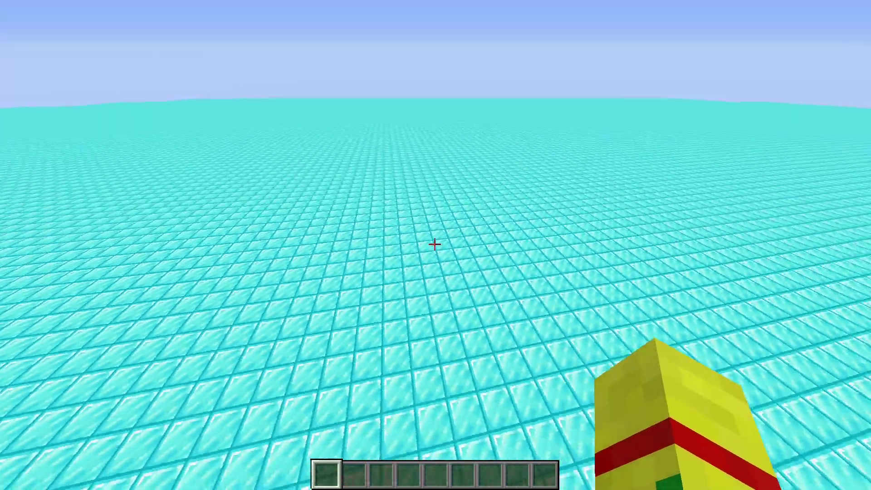
{"action": "key", "text": "w"}
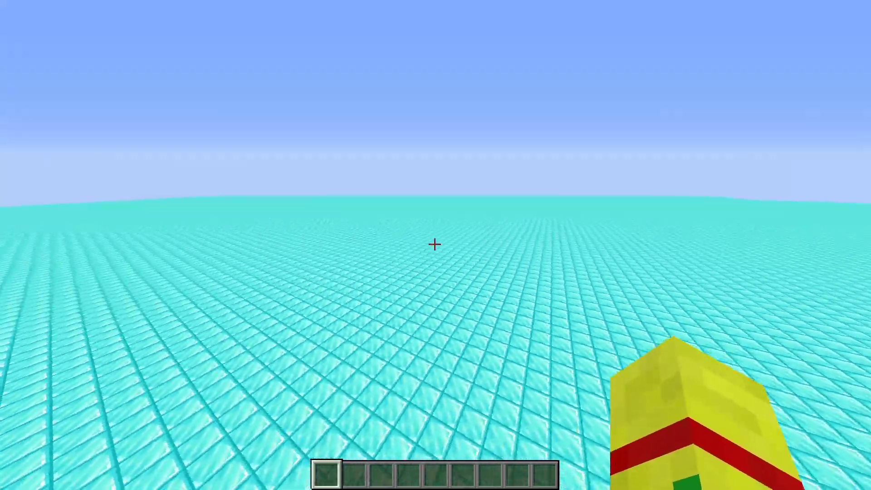
{"action": "key", "text": "shift"}
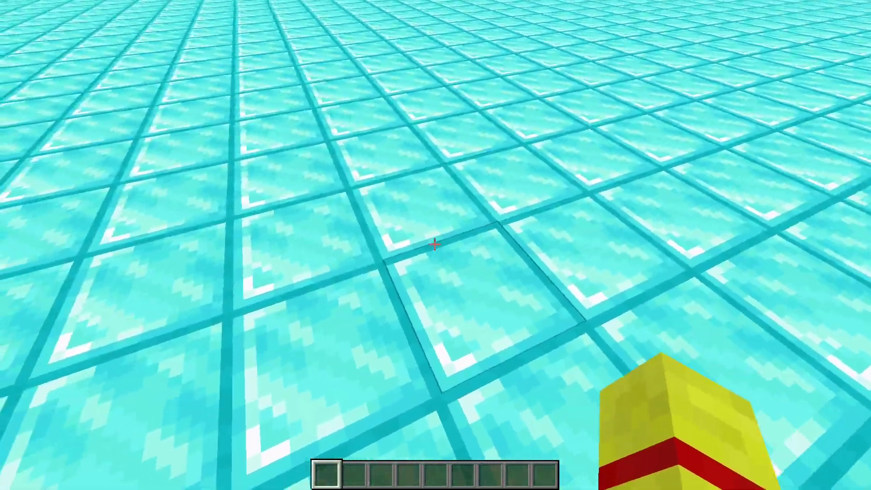
Dig a shaft straight down into the diamond block layer
{"action": "left_click", "coordinate": [435, 244]}
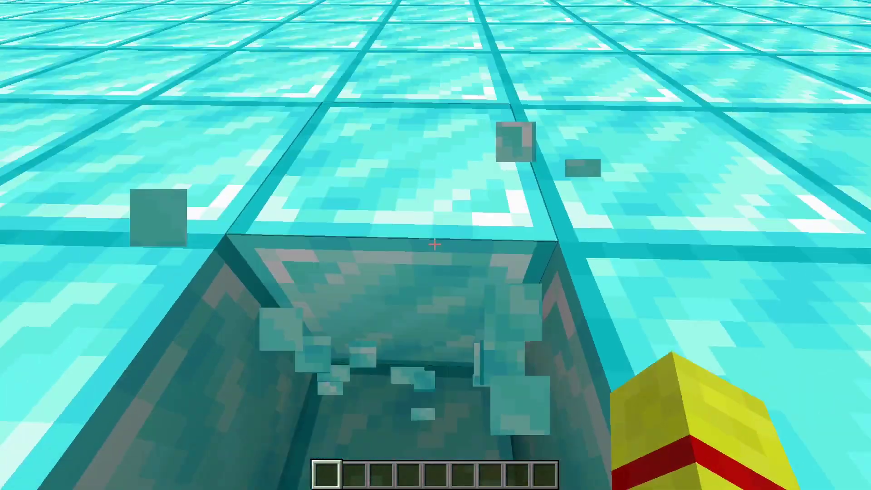
{"action": "left_click", "coordinate": [434, 244]}
{"action": "left_click", "coordinate": [434, 244]}
{"action": "left_click", "coordinate": [434, 244]}
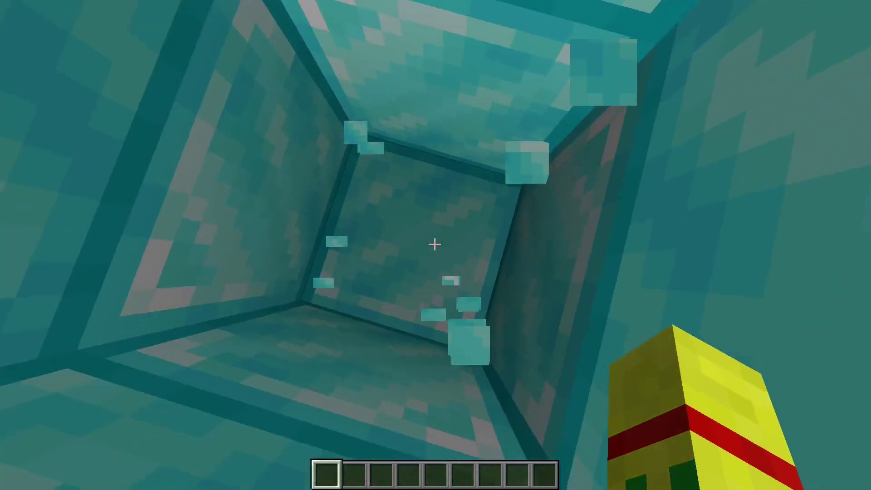
Break more diamond blocks at the bottom of the shaft to deepen it
{"action": "left_click", "coordinate": [434, 244]}
{"action": "left_click", "coordinate": [435, 244]}
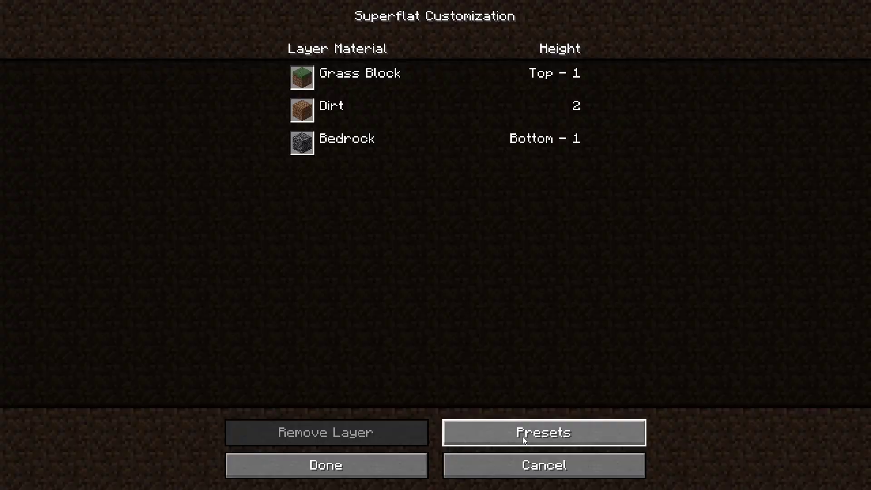
Open the superflat presets and clear the default preset code
{"action": "left_click", "coordinate": [524, 439]}
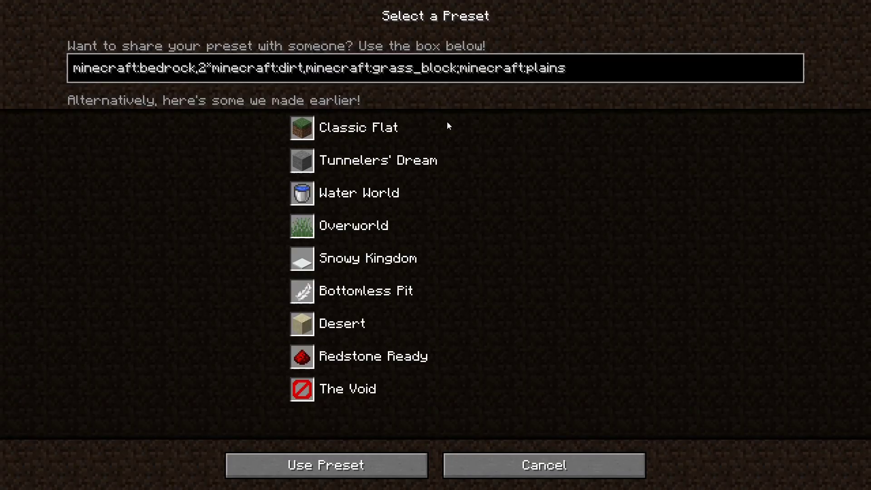
{"action": "left_click", "coordinate": [583, 77]}
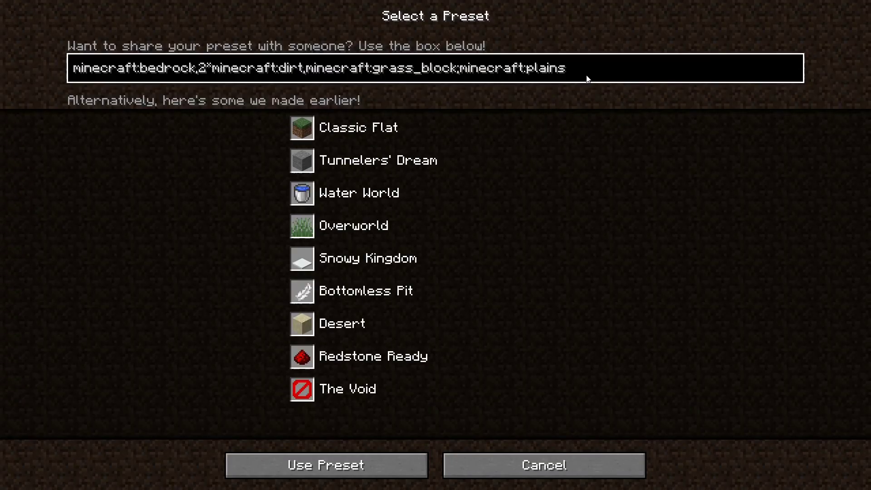
{"action": "key", "text": "BackSpace"}
{"action": "key", "text": "BackSpace"}
{"action": "key", "text": "BackSpace"}
{"action": "key", "text": "BackSpace"}
{"action": "key", "text": "BackSpace"}
{"action": "key", "text": "BackSpace"}
{"action": "key", "text": "BackSpace"}
{"action": "key", "text": "BackSpace"}
{"action": "key", "text": "BackSpace"}
{"action": "key", "text": "BackSpace"}
{"action": "key", "text": "BackSpace"}
{"action": "key", "text": "BackSpace"}
{"action": "key", "text": "BackSpace"}
{"action": "key", "text": "BackSpace"}
{"action": "key", "text": "BackSpace"}
{"action": "key", "text": "BackSpace"}
{"action": "key", "text": "BackSpace"}
{"action": "key", "text": "BackSpace"}
{"action": "key", "text": "BackSpace"}
{"action": "key", "text": "BackSpace"}
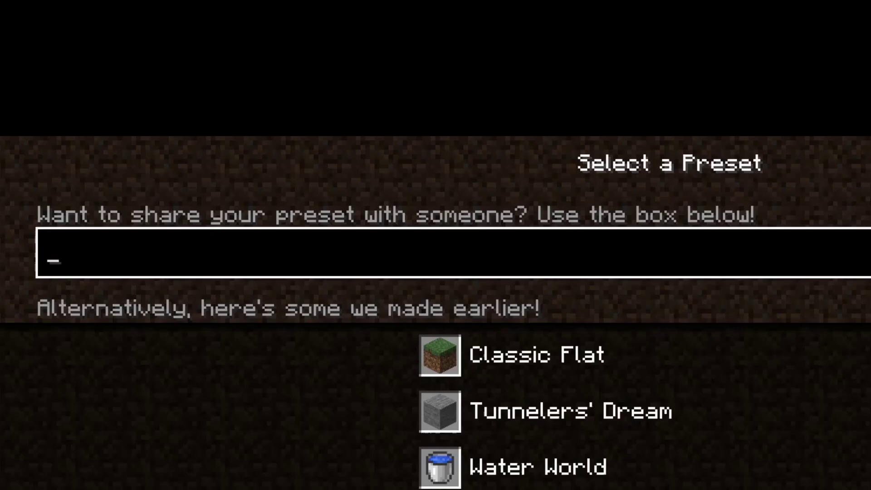
Start the preset code with one bedrock layer and five stone layers: minecraft:bedrock,5*minecraft:stone
{"action": "type", "text": "minecr"}
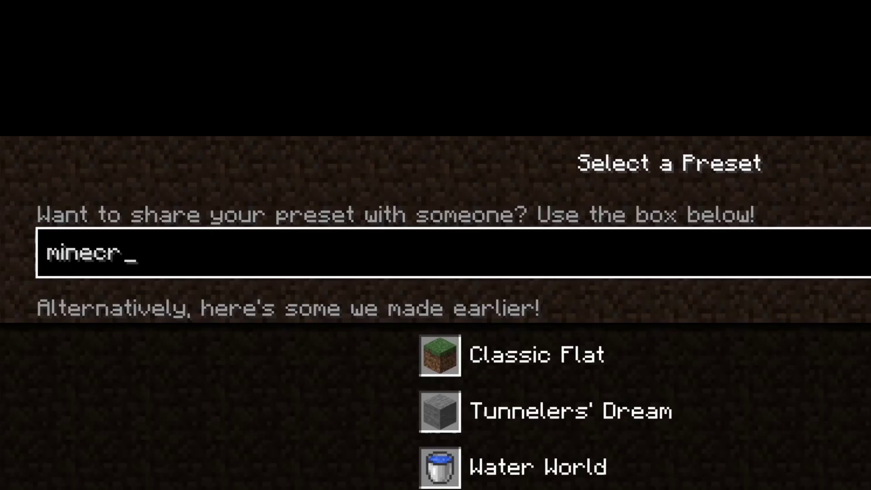
{"action": "type", "text": "aft:"}
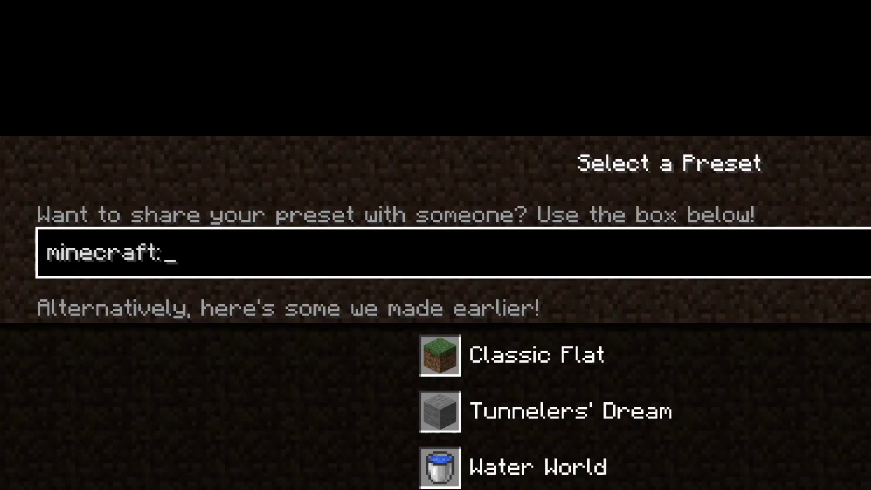
{"action": "type", "text": "bedrock"}
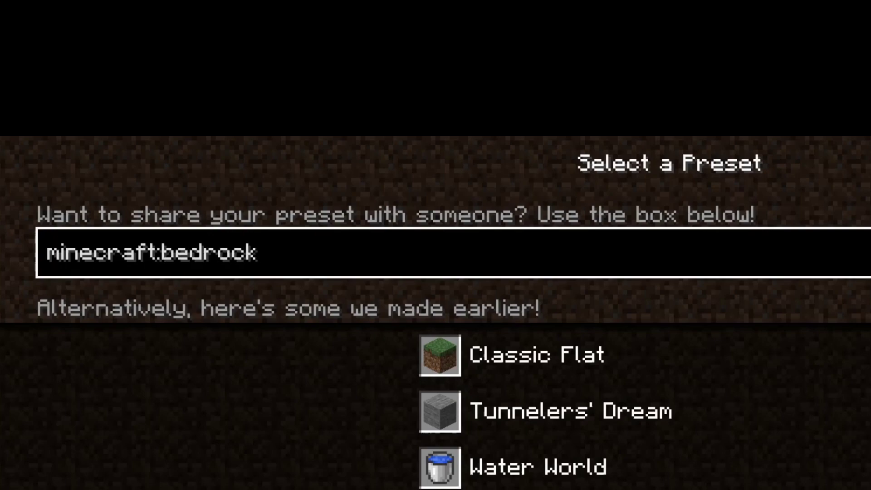
{"action": "type", "text": ","}
{"action": "type", "text": "5*"}
{"action": "type", "text": "minecraft"}
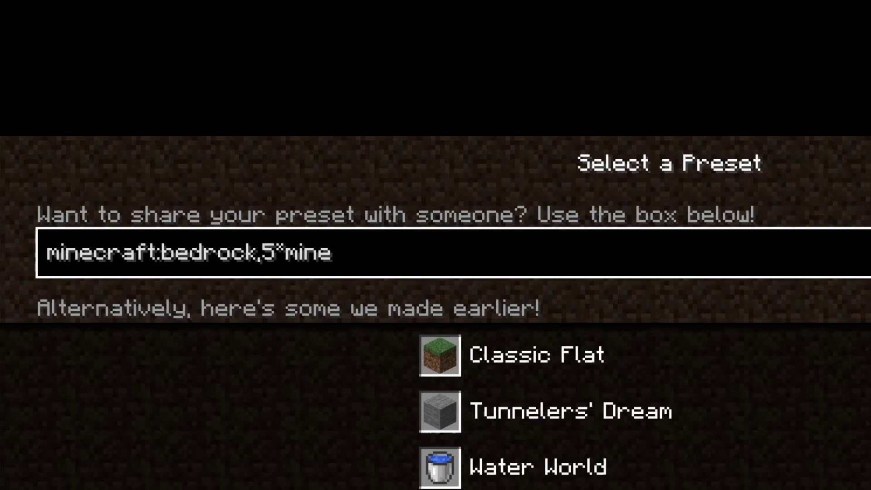
{"action": "type", "text": ":stone"}
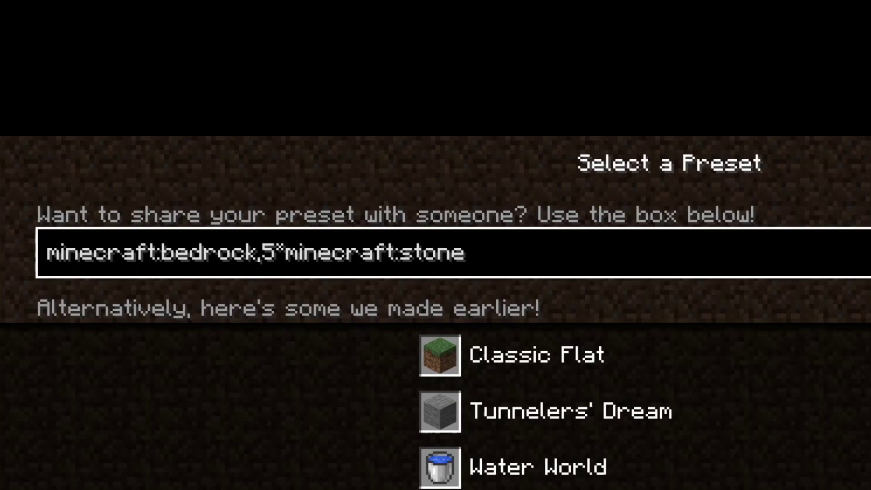
Extend the preset code with one lava layer and four obsidian layers: ,minecraft:lava,4*minecraft:obsidian
{"action": "type", "text": ","}
{"action": "type", "text": "minecraft"}
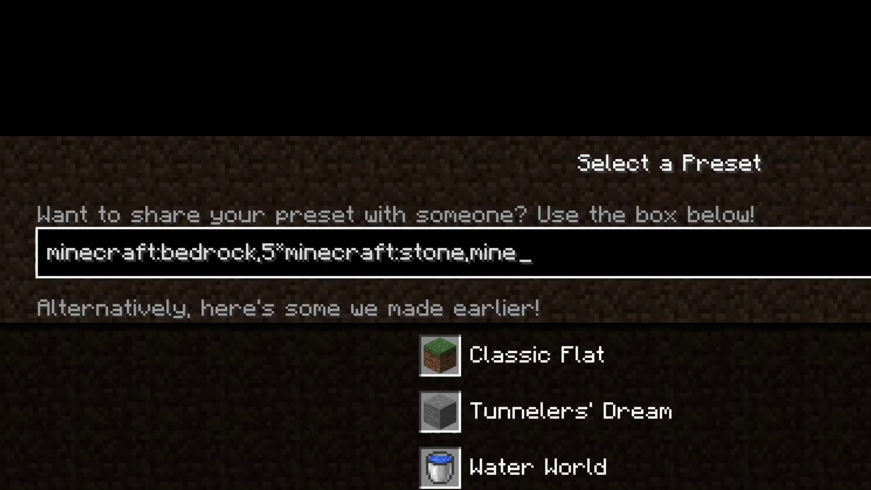
{"action": "type", "text": ":lava"}
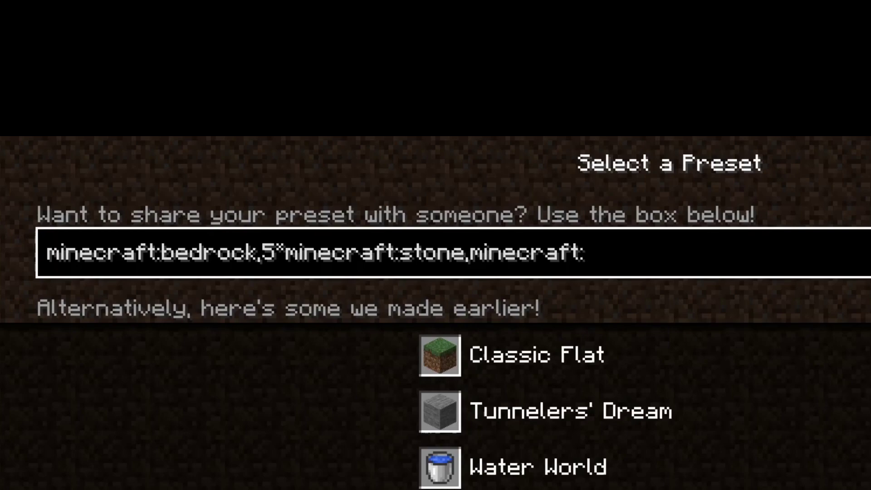
{"action": "type", "text": ","}
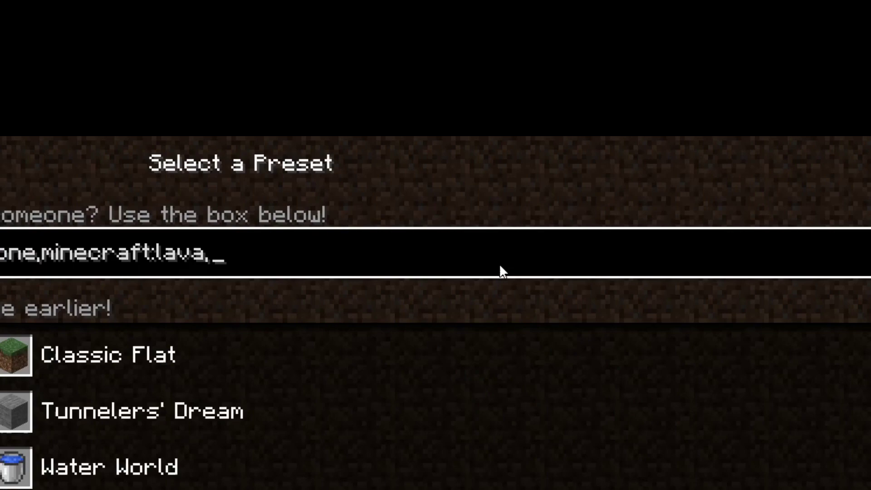
{"action": "type", "text": "4*minecraft"}
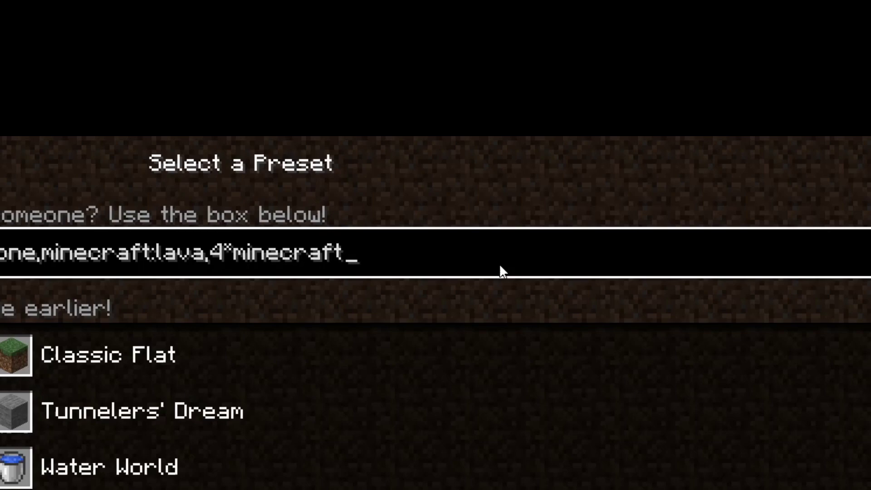
{"action": "type", "text": ":obsi"}
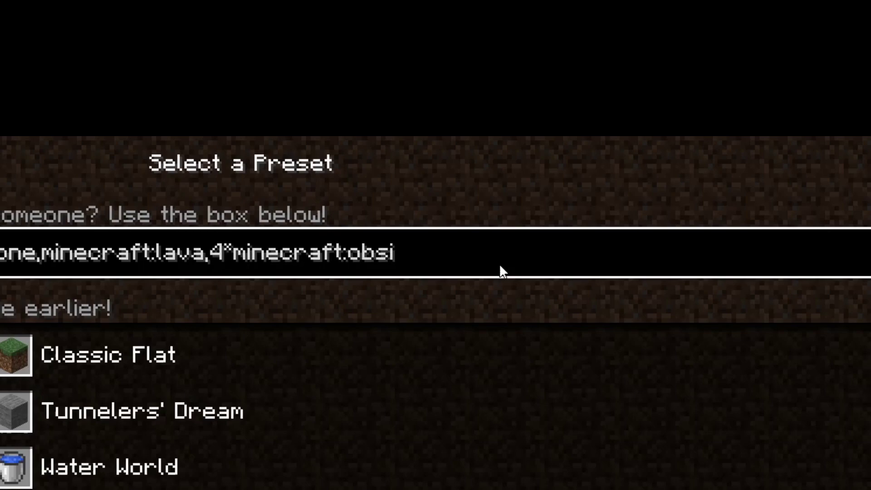
{"action": "type", "text": "dian"}
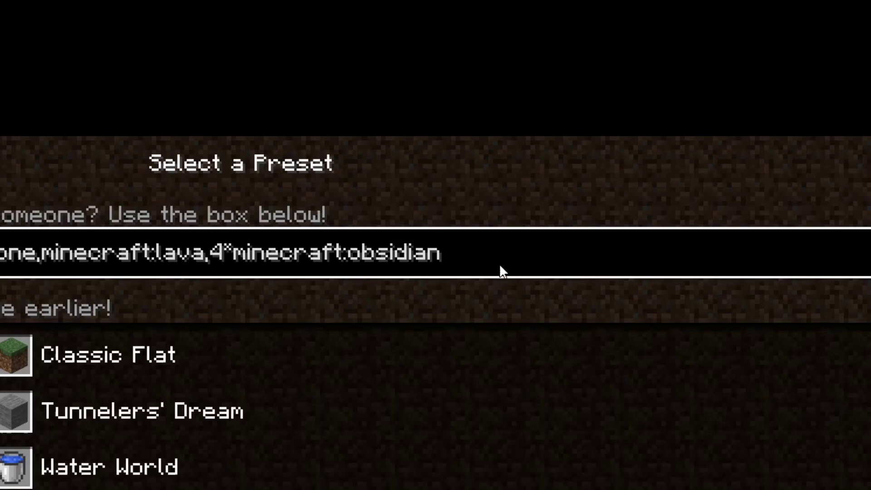
Append three white concrete layers as ,3*minecraft:white_concrete to the preset code, and apply the preset to the superflat world
{"action": "type", "text": ",3*minecraft"}
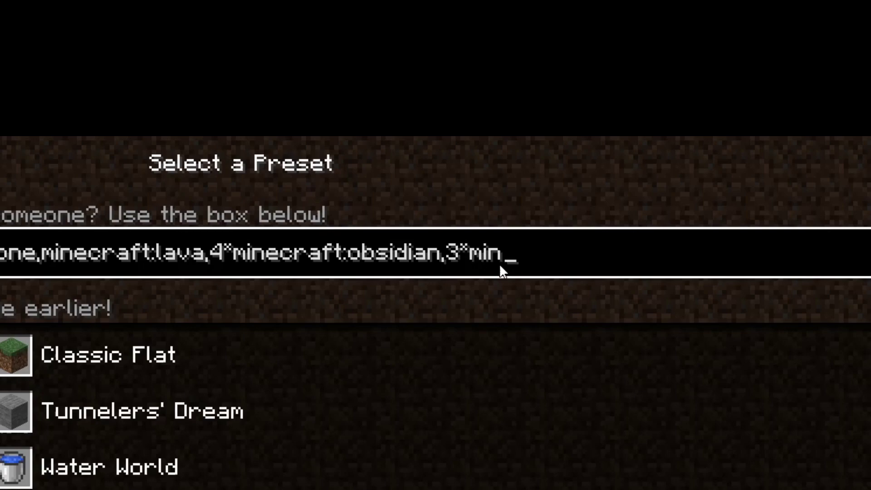
{"action": "type", "text": ":"}
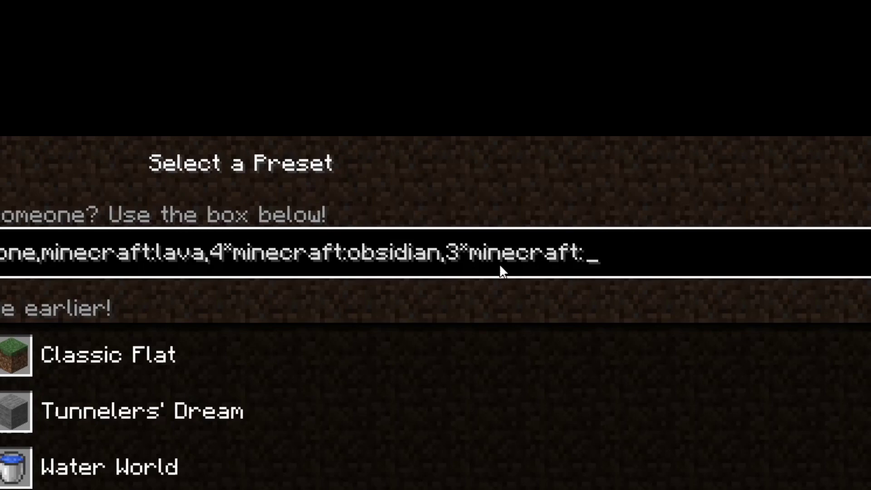
{"action": "type", "text": "white"}
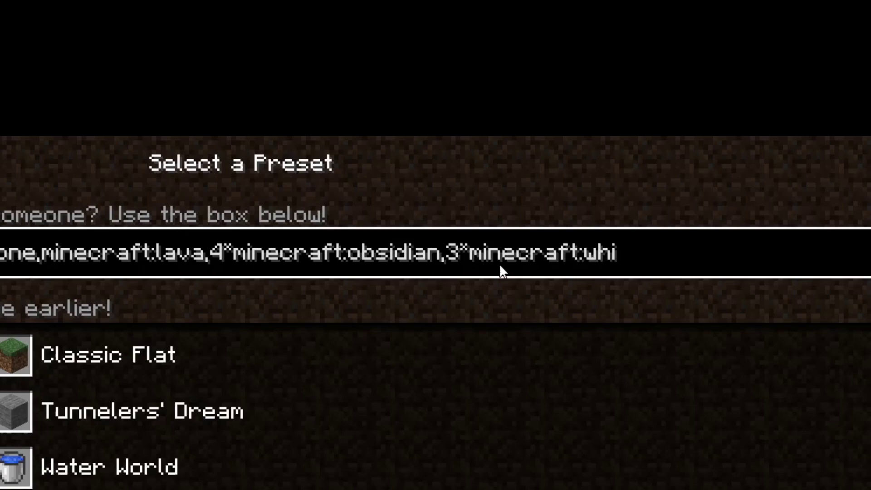
{"action": "type", "text": "_concrete"}
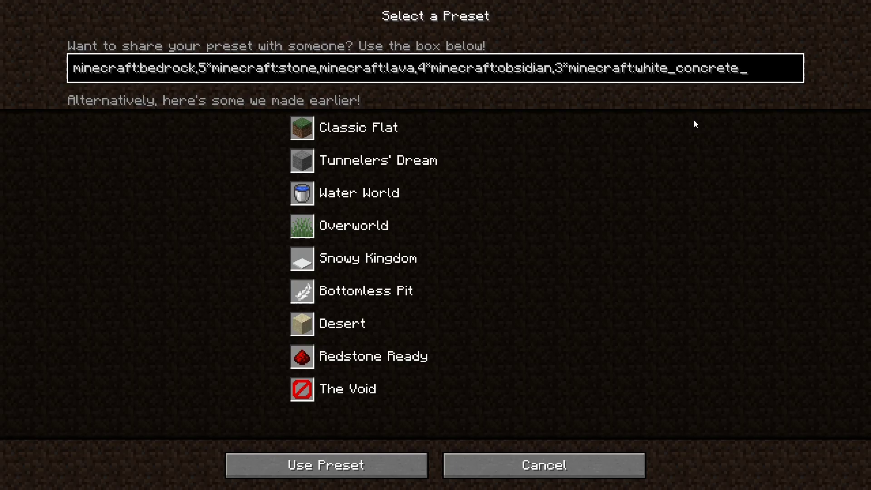
{"action": "left_click", "coordinate": [232, 459]}
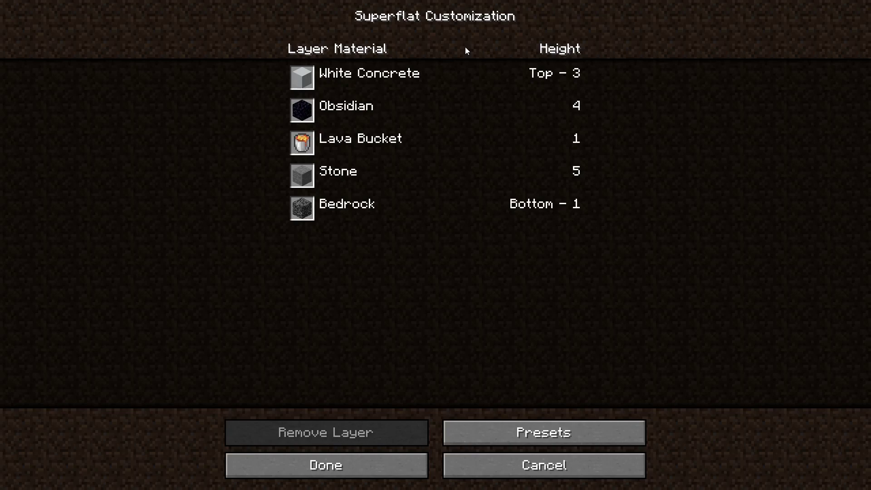
{"action": "left_click", "coordinate": [341, 474]}
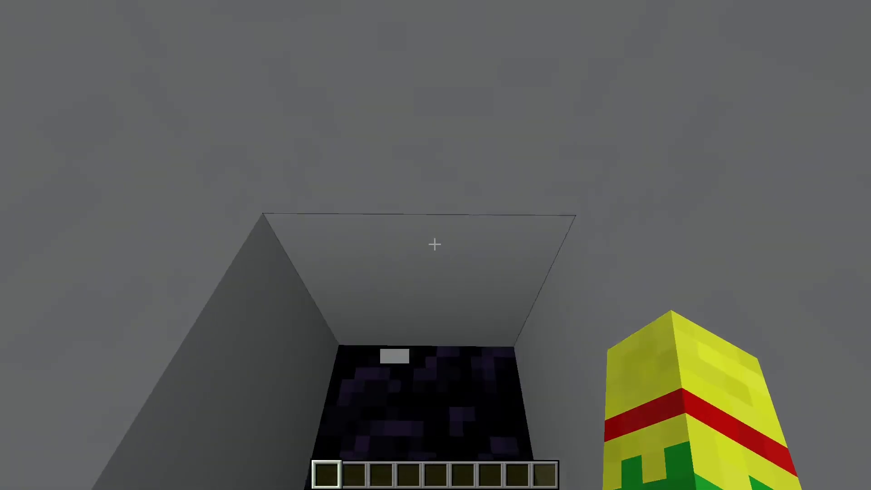
Dig holes into the white concrete surface of the generated world to check its layers
{"action": "left_click", "coordinate": [434, 244]}
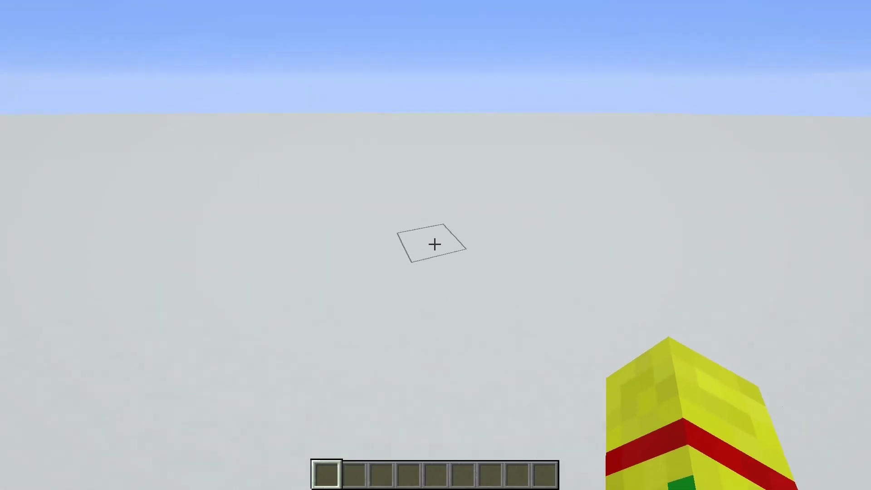
{"action": "left_click", "coordinate": [435, 244]}
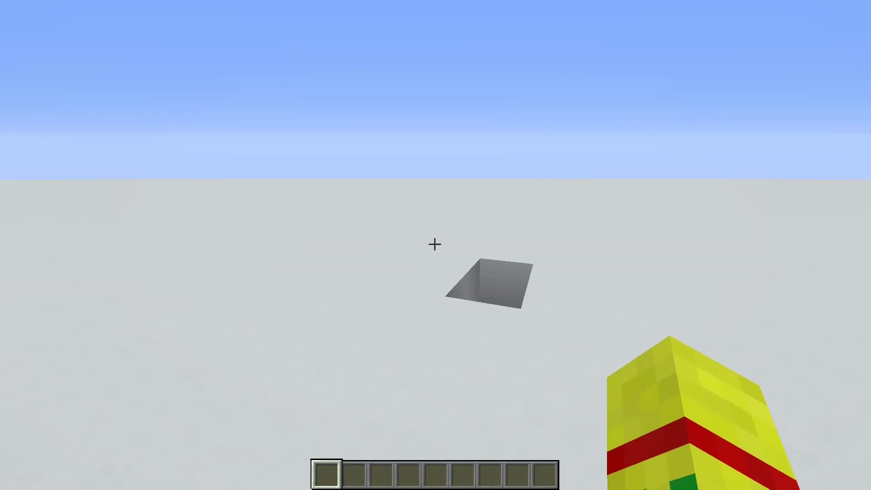
{"action": "scroll", "coordinate": [434, 244], "scroll_direction": "down", "scroll_amount": 5}
{"action": "scroll", "coordinate": [435, 244], "scroll_direction": "up", "scroll_amount": 1}
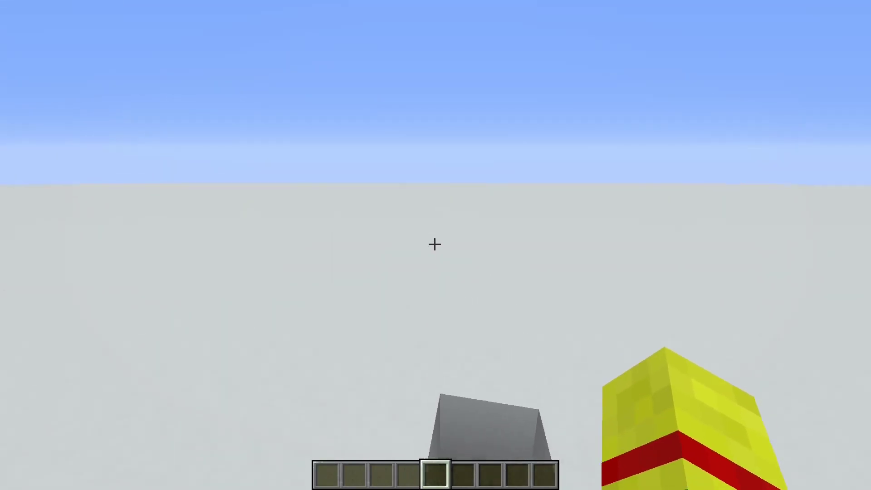